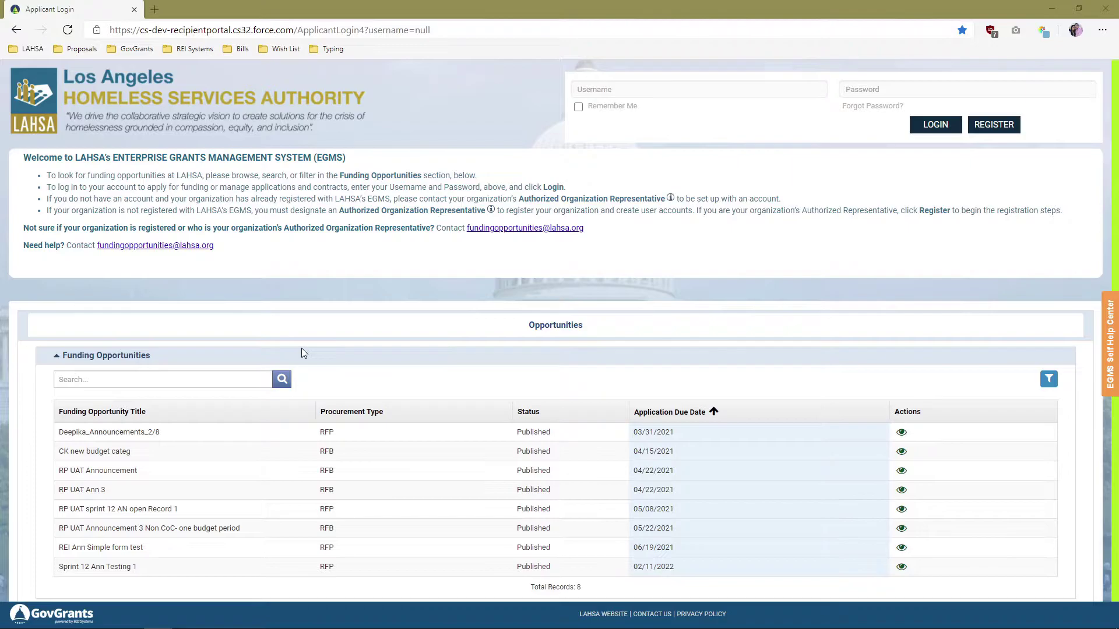
Step: On the applicant login page, choose REGISTER beside LOGIN to register a new organization
click(722, 88)
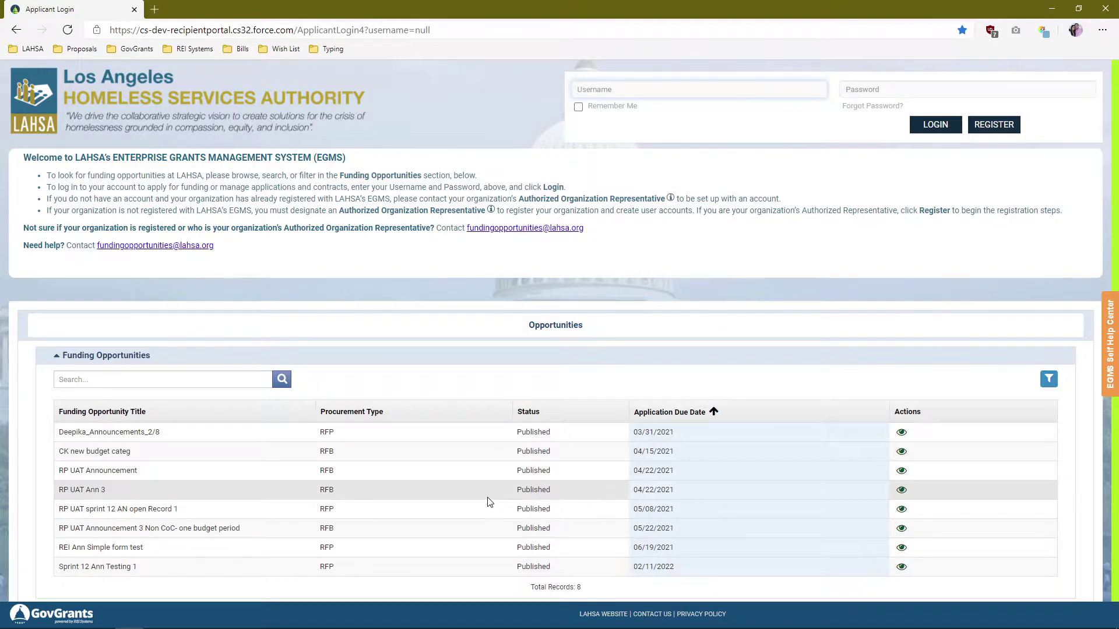
click(995, 126)
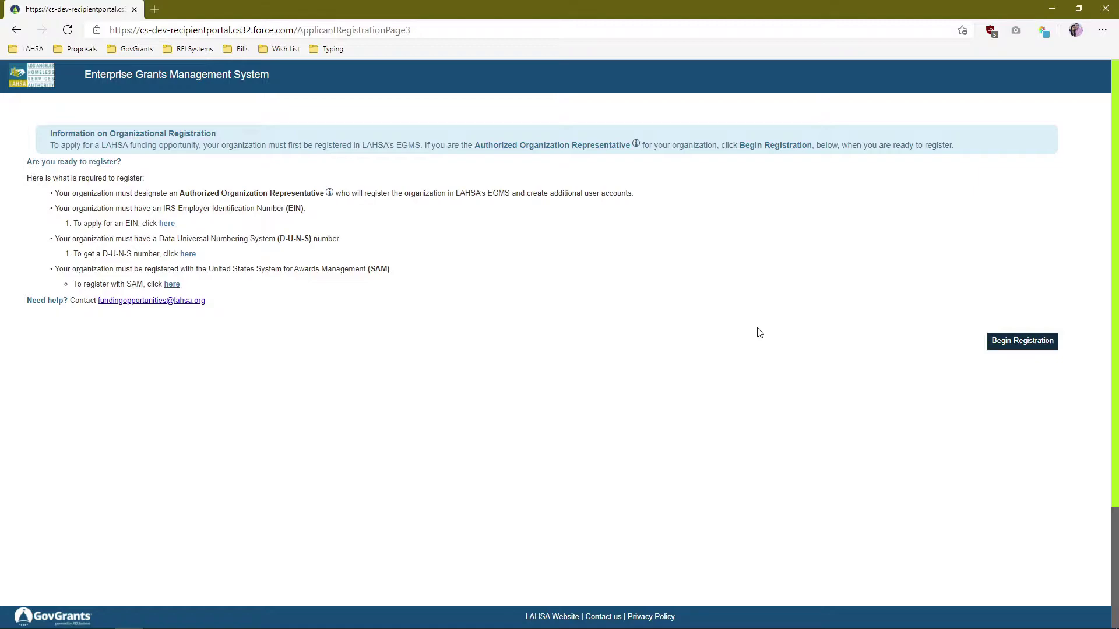
Step: Review the EIN, D-U-N-S and SAM registration requirements, then begin the registration
drag(78, 224, 140, 225)
drag(88, 254, 141, 254)
click(92, 285)
drag(77, 285, 133, 285)
click(180, 364)
drag(208, 209, 293, 209)
click(292, 272)
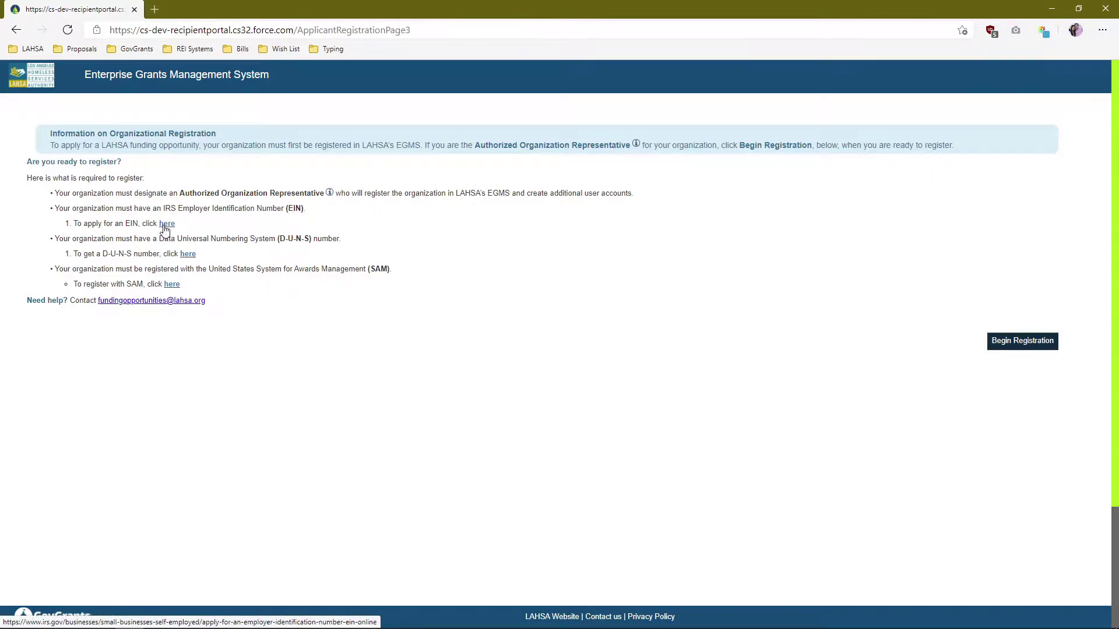
drag(92, 239, 322, 241)
click(331, 241)
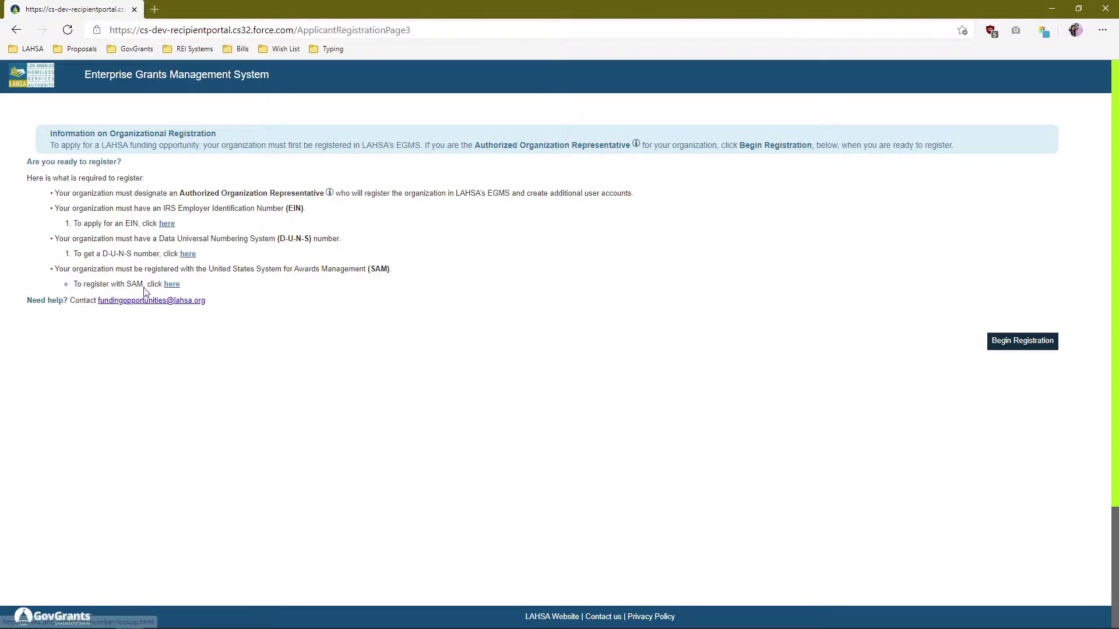
drag(75, 270, 358, 270)
click(358, 269)
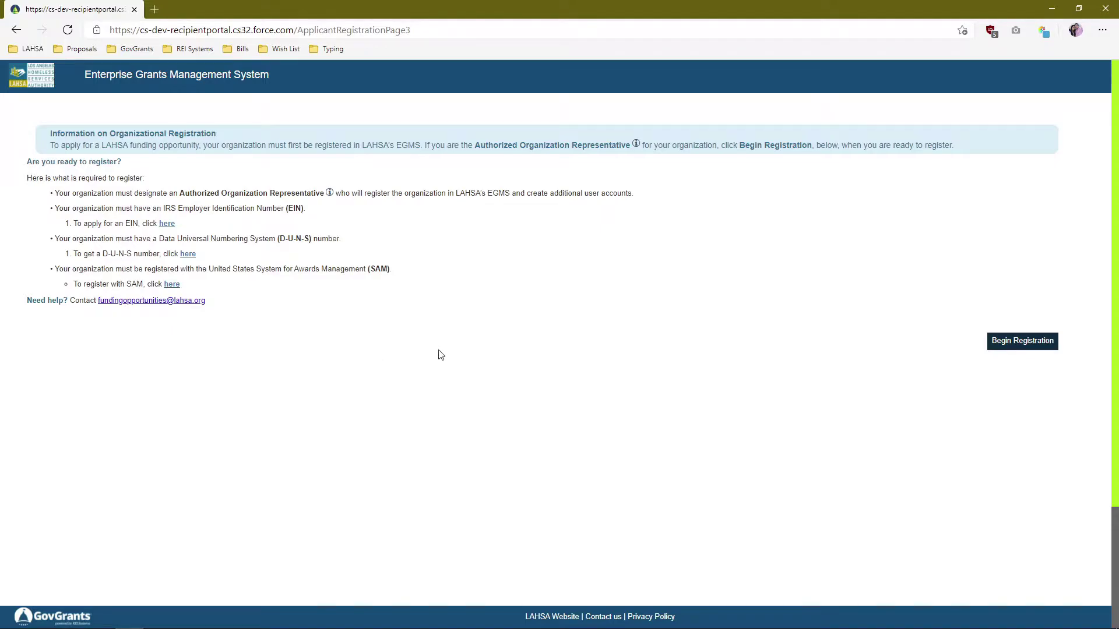
click(1014, 344)
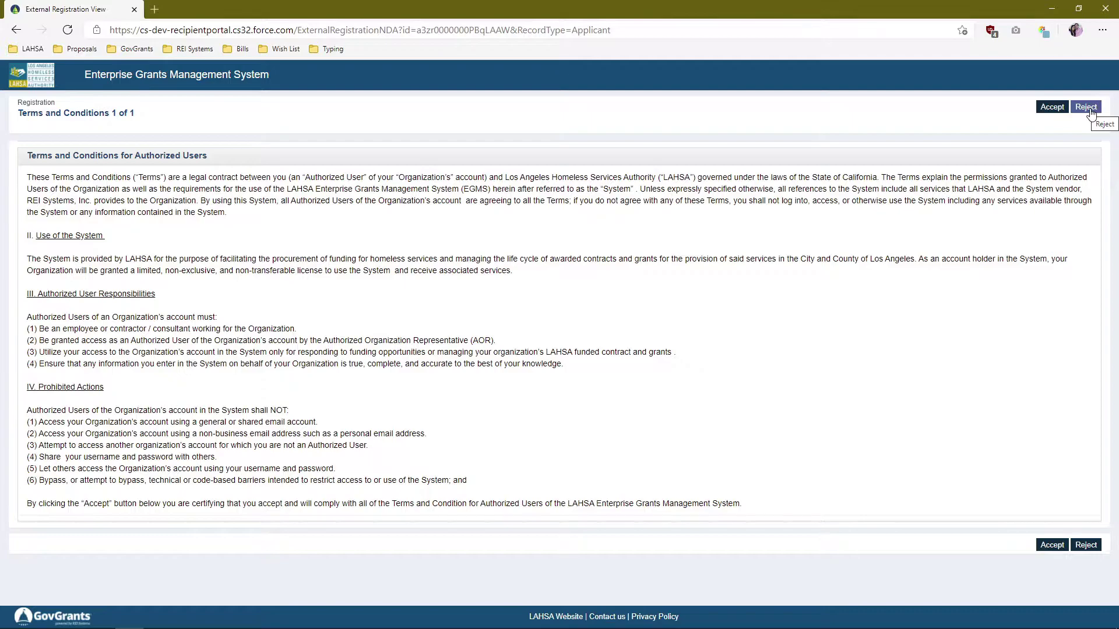
Step: Accept the Terms and Conditions for Authorized Users on page 1 of 1
click(1051, 107)
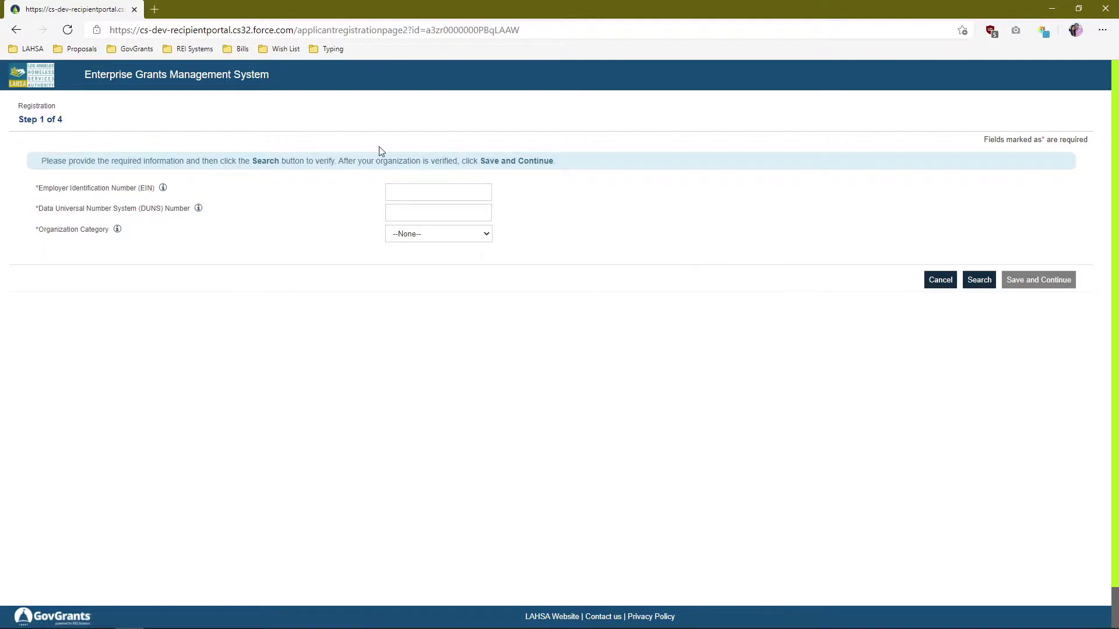
Step: Look over the EIN, DUNS and Organization Category fields on Step 1
click(417, 195)
key(Tab)
click(412, 189)
click(412, 213)
click(410, 238)
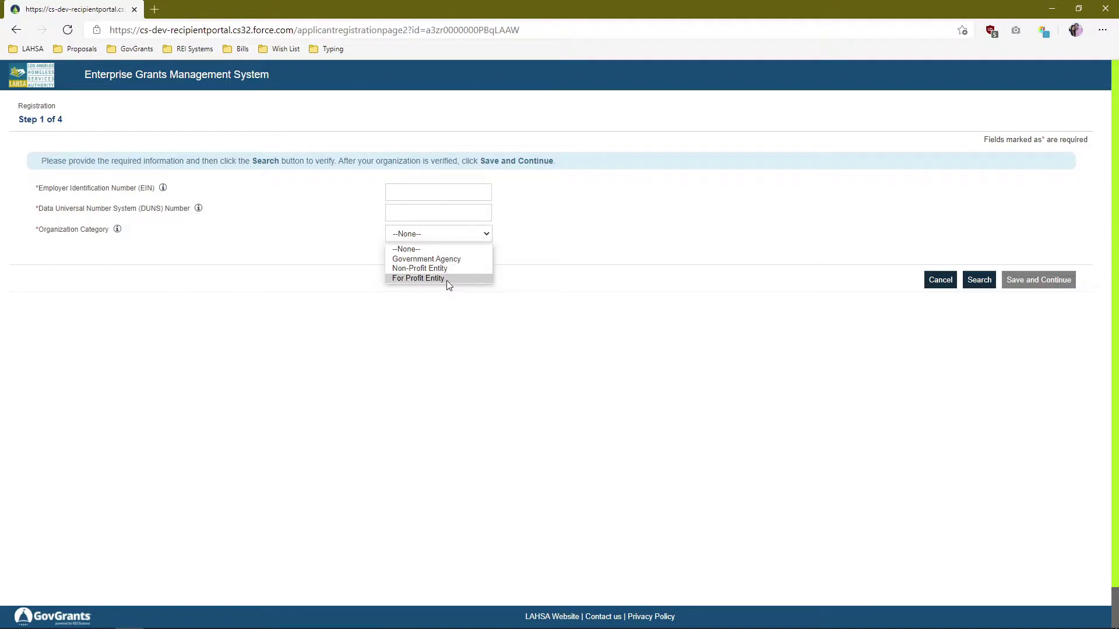
click(441, 350)
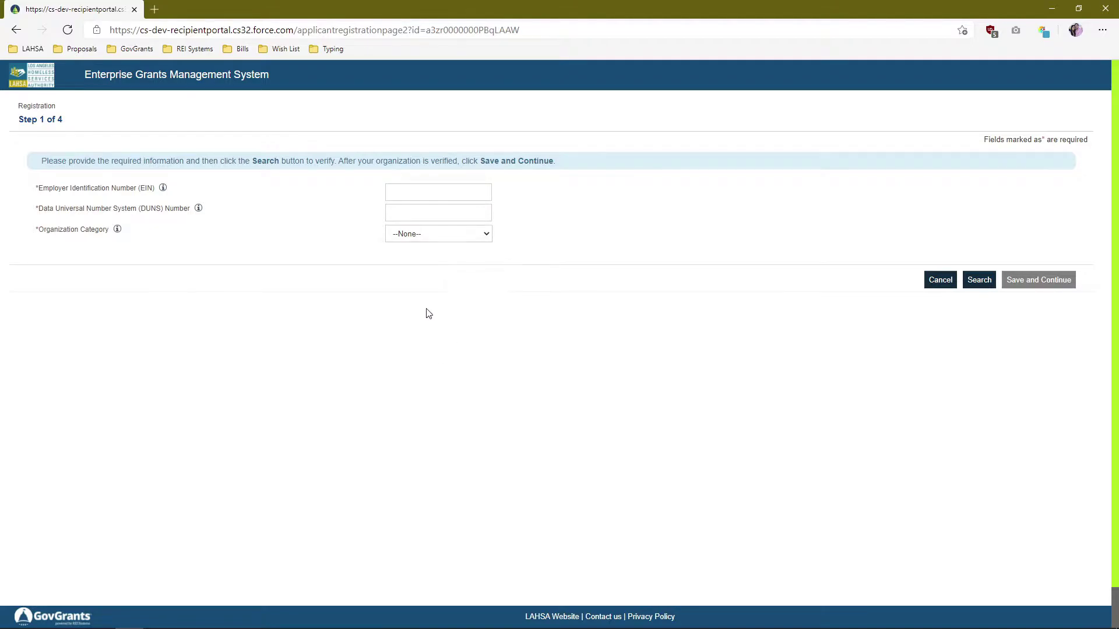
click(424, 207)
click(327, 419)
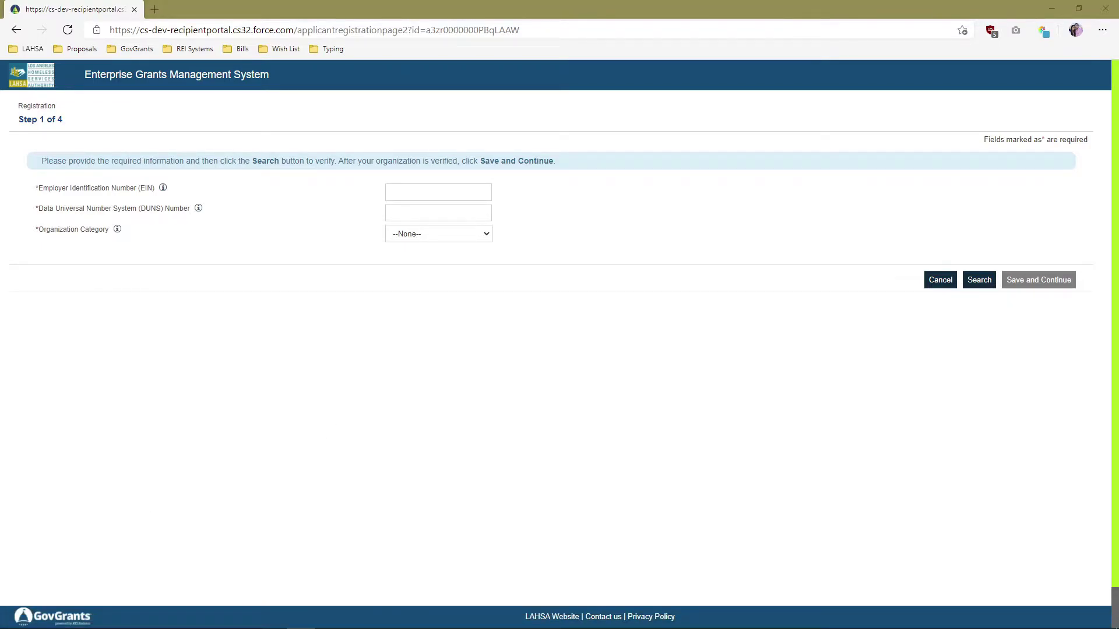
Step: Enter the organization's EIN and DUNS, pick Non-Profit Entity, and search SAM.gov
click(403, 195)
click(398, 215)
click(428, 235)
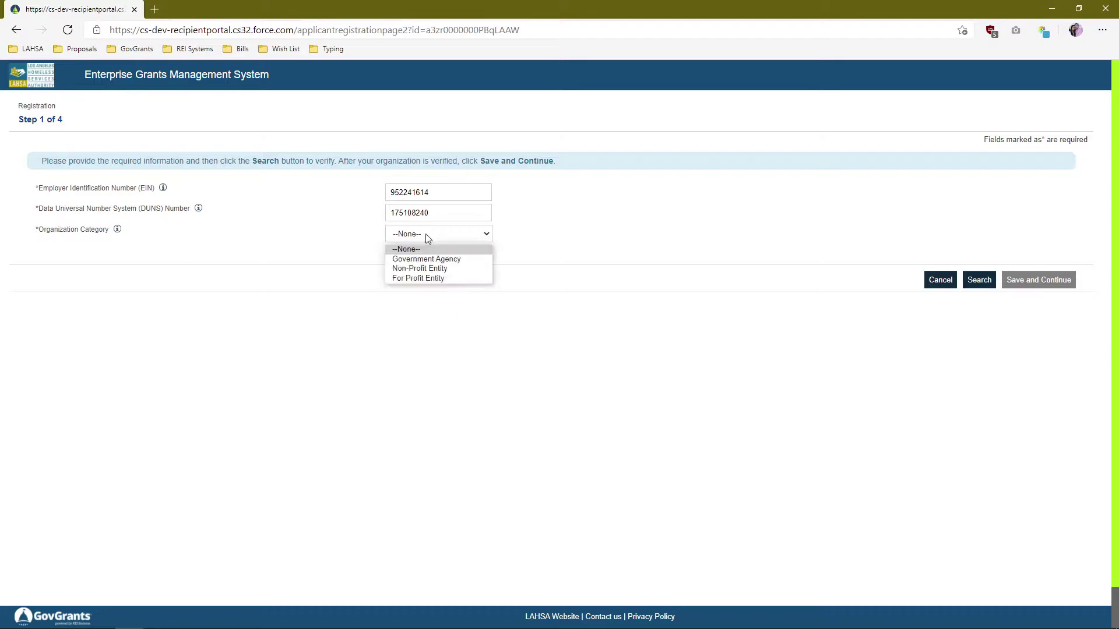
click(422, 269)
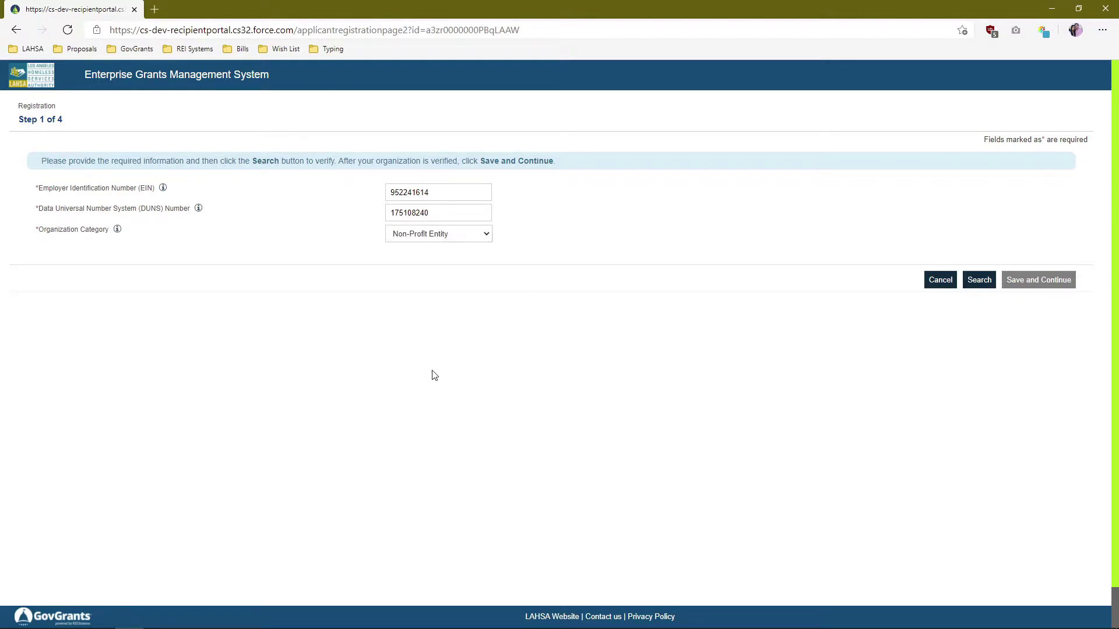
click(985, 281)
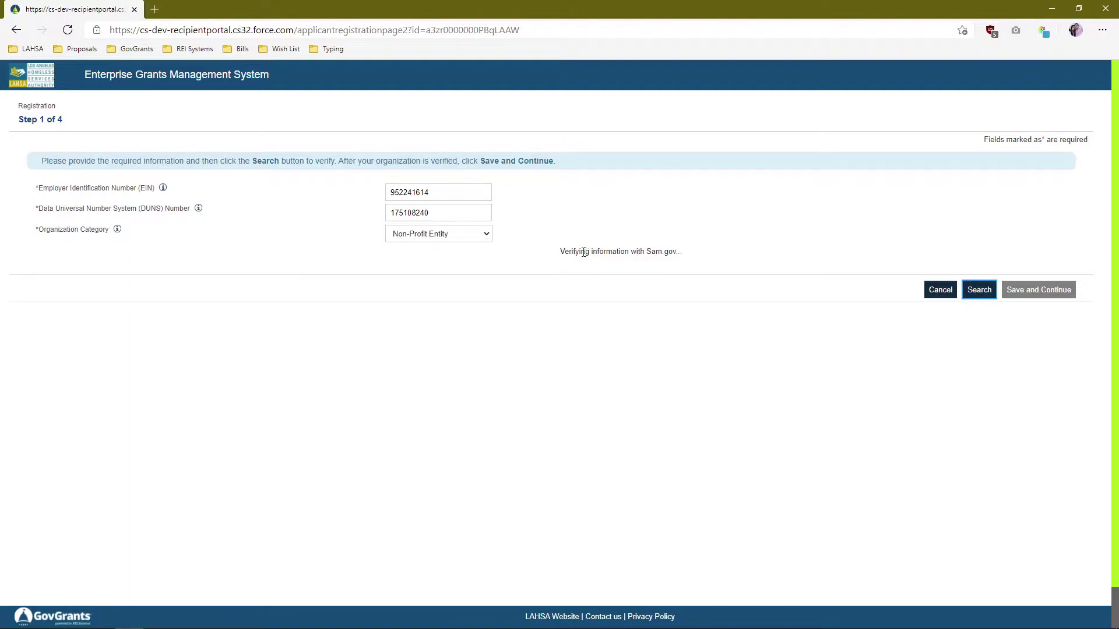
Step: Check the DUNS and EIN Verified message, then save and continue
triple_click(655, 255)
click(561, 294)
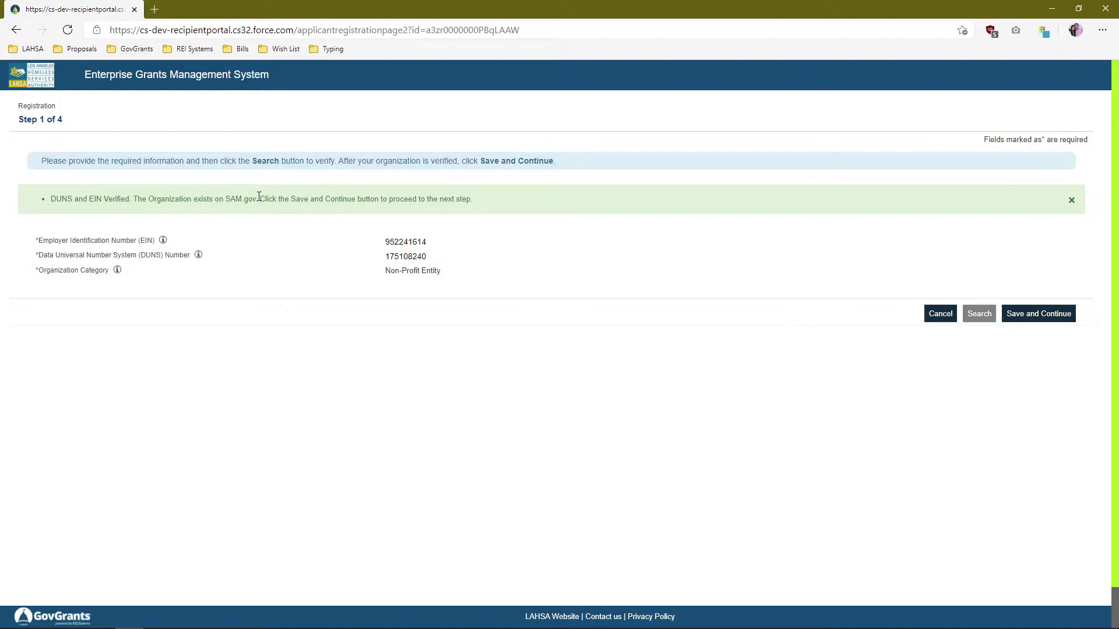
drag(148, 199, 252, 198)
click(93, 210)
drag(56, 198, 130, 199)
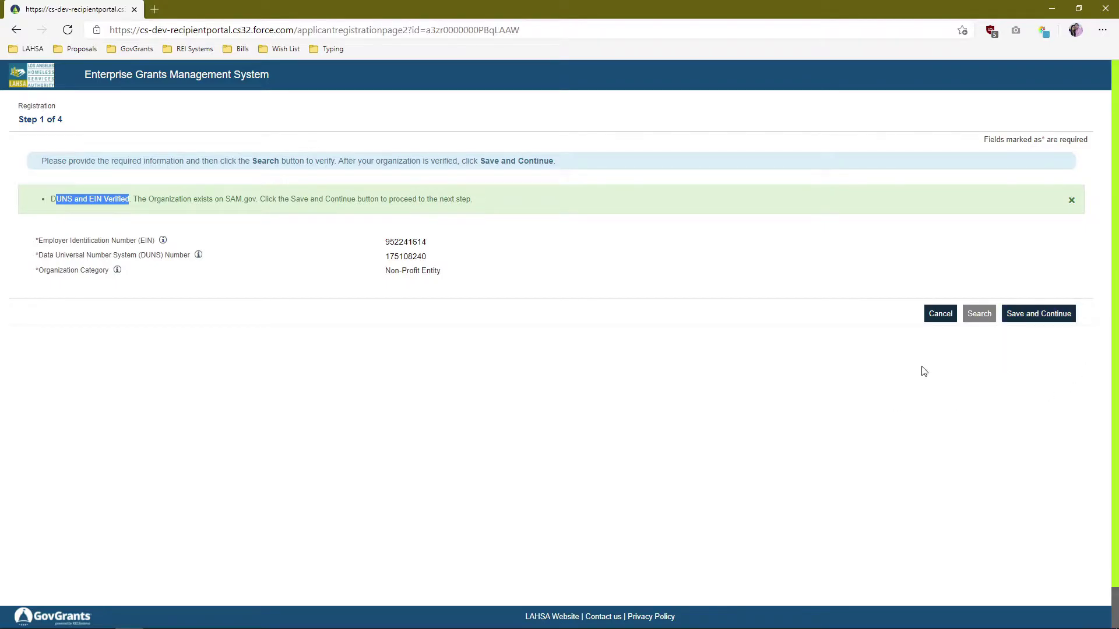
click(940, 378)
Step: Read the Step 2 of 4 Certifying Statement to the bottom and back, then accept it
click(1017, 322)
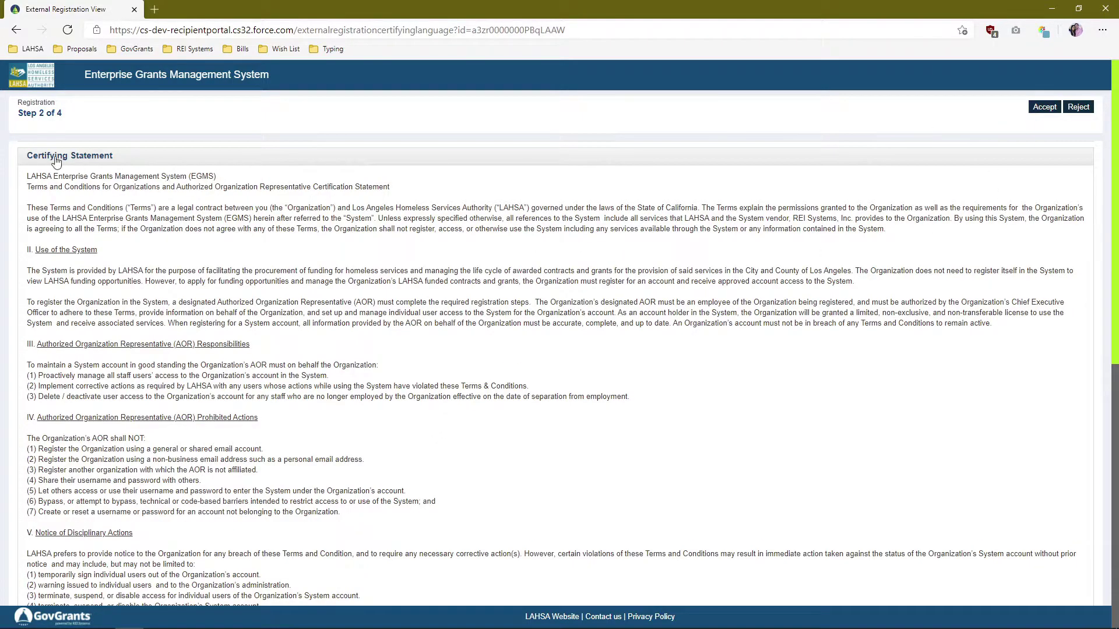
scroll(483, 299, down, 4)
scroll(460, 277, down, 4)
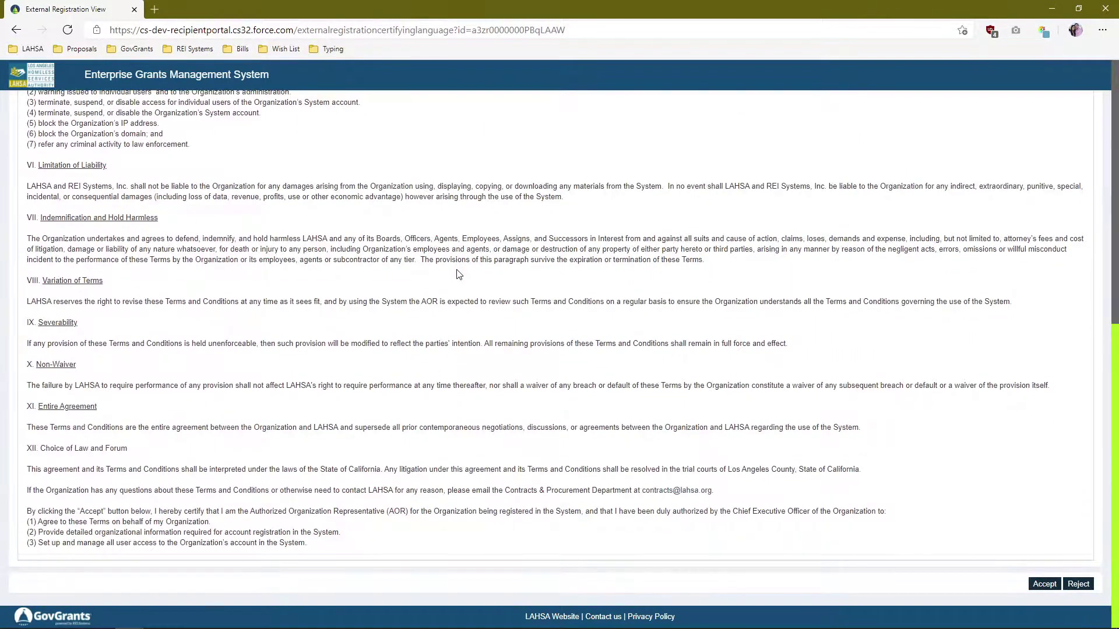
scroll(460, 369, up, 9)
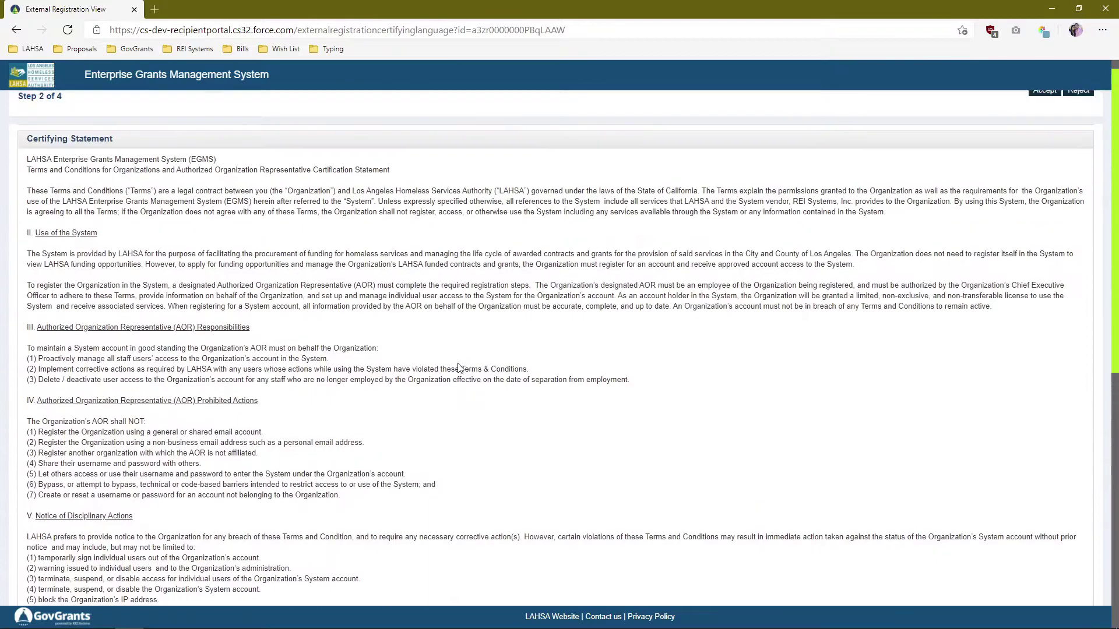
scroll(459, 368, up, 1)
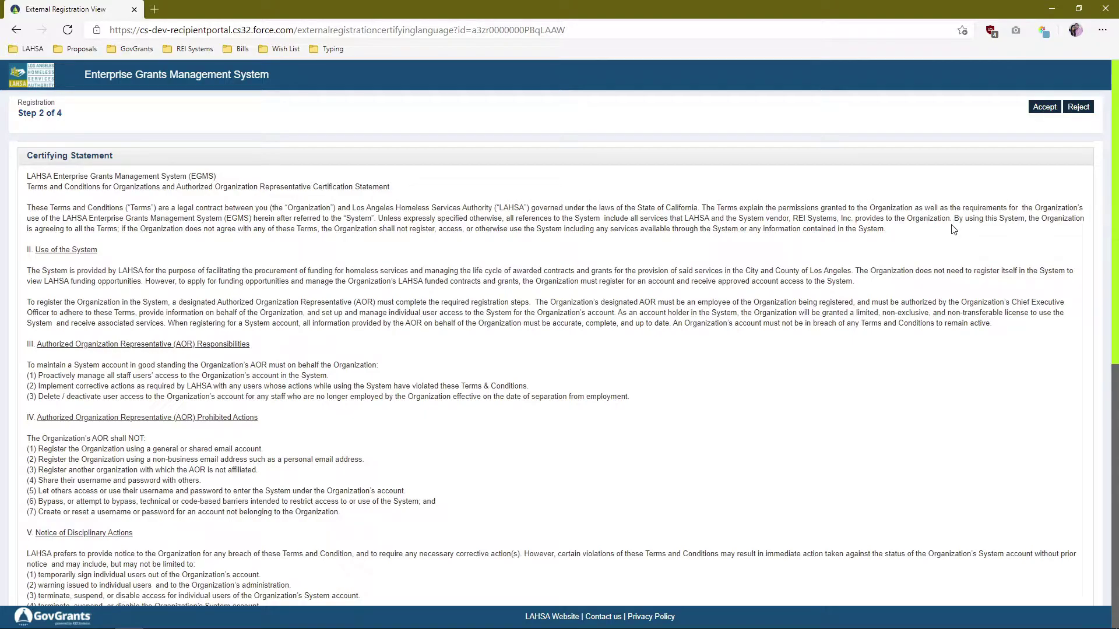
click(1045, 107)
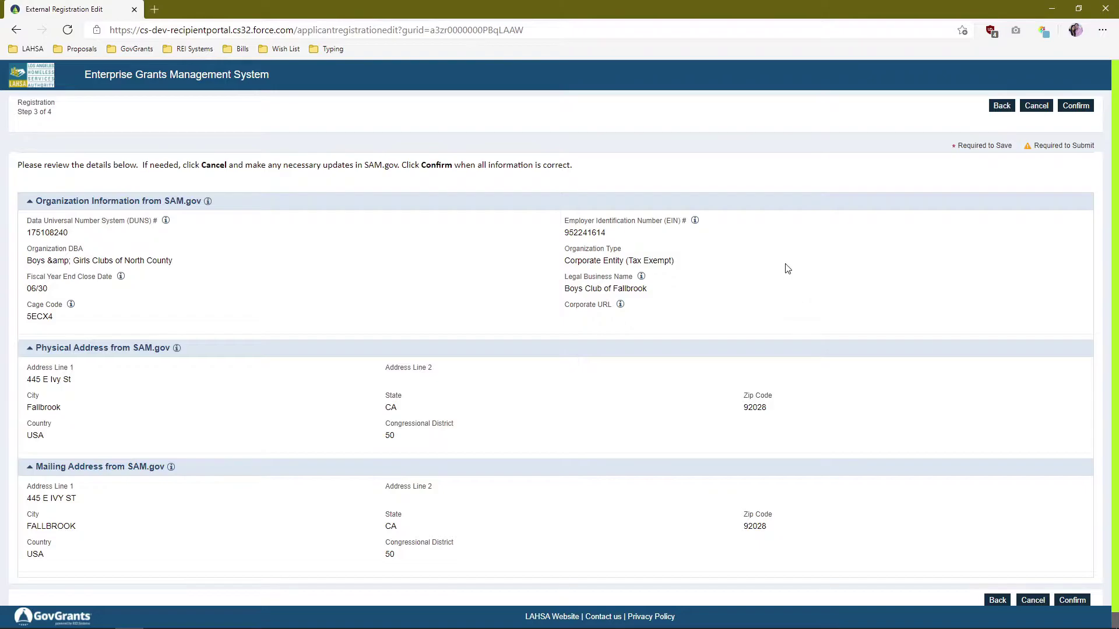
Step: Read the Step 3 review instructions and the SAM.gov organization and address sections
drag(17, 165, 142, 165)
click(167, 169)
Step: Confirm the Step 3 SAM.gov organization, physical and mailing address details
click(1075, 106)
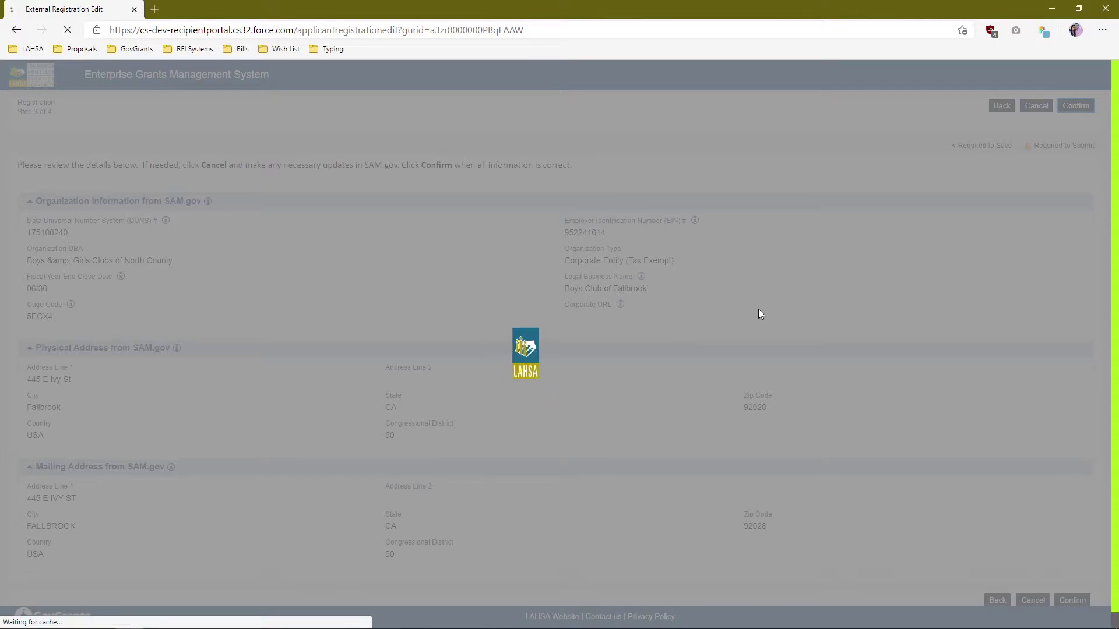
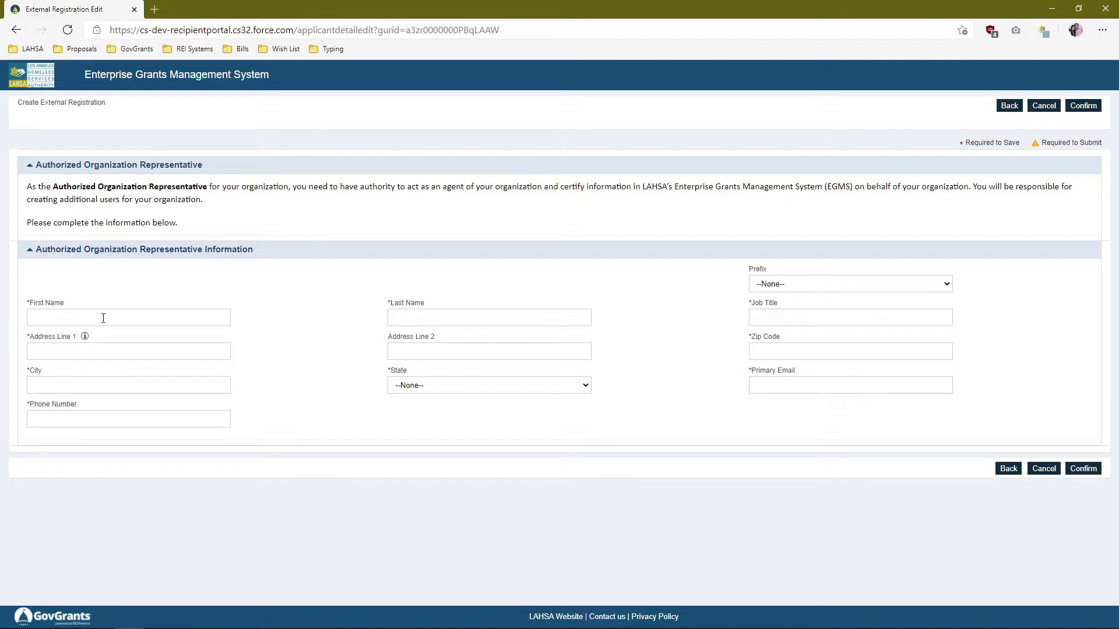
Step: Enter the representative's first and last name and the job title 'Demo User'
click(169, 320)
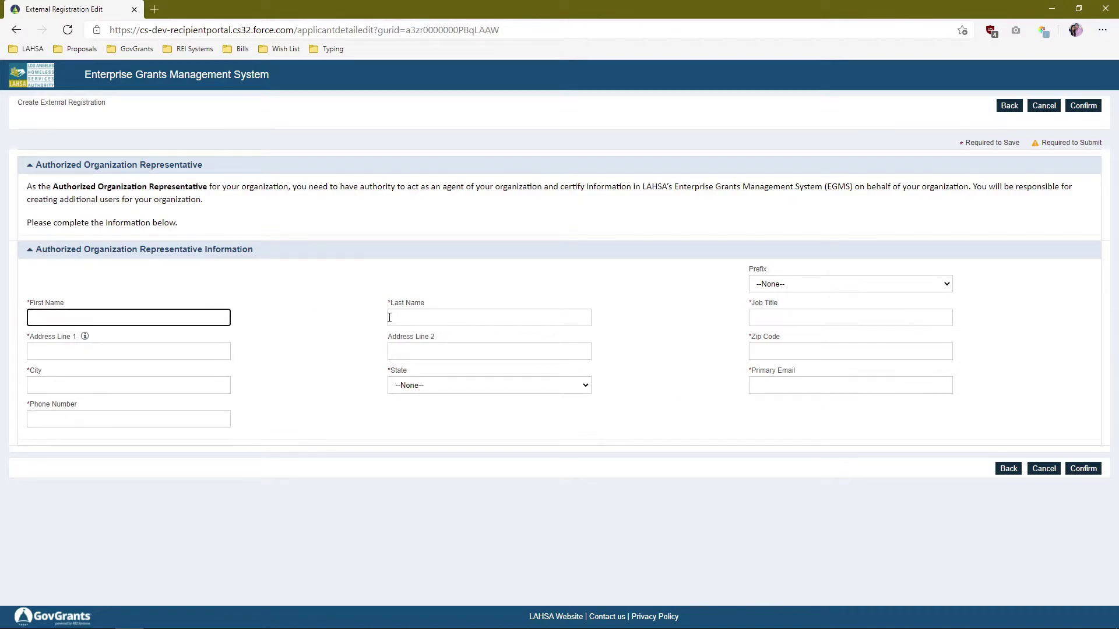
text(Demonstration)
click(389, 318)
text(User)
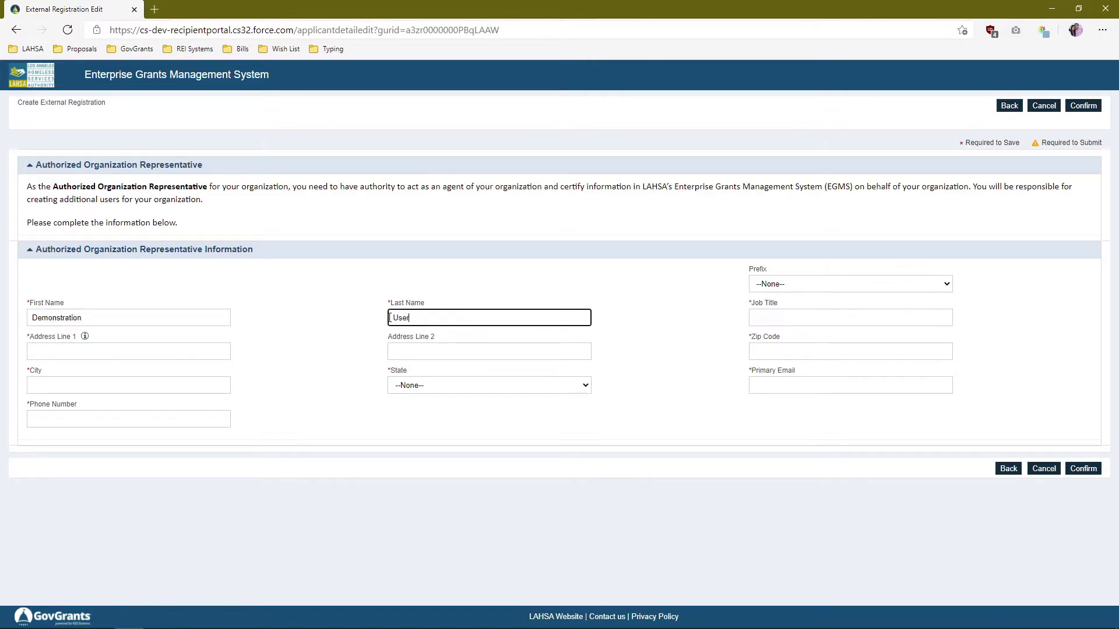
click(801, 324)
text(Demo User)
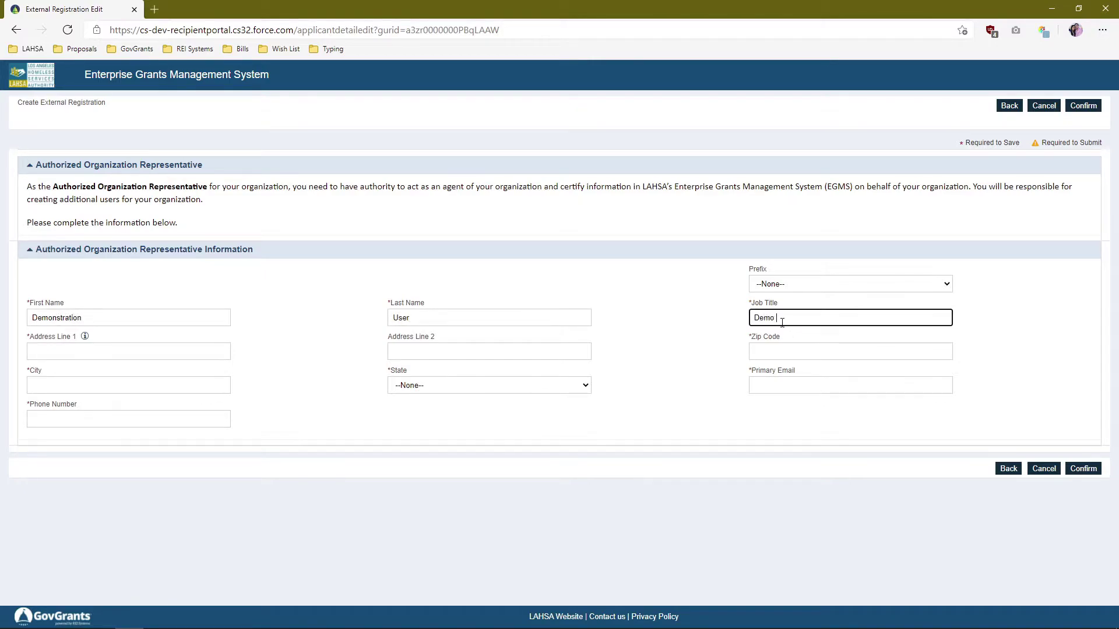
key(Tab)
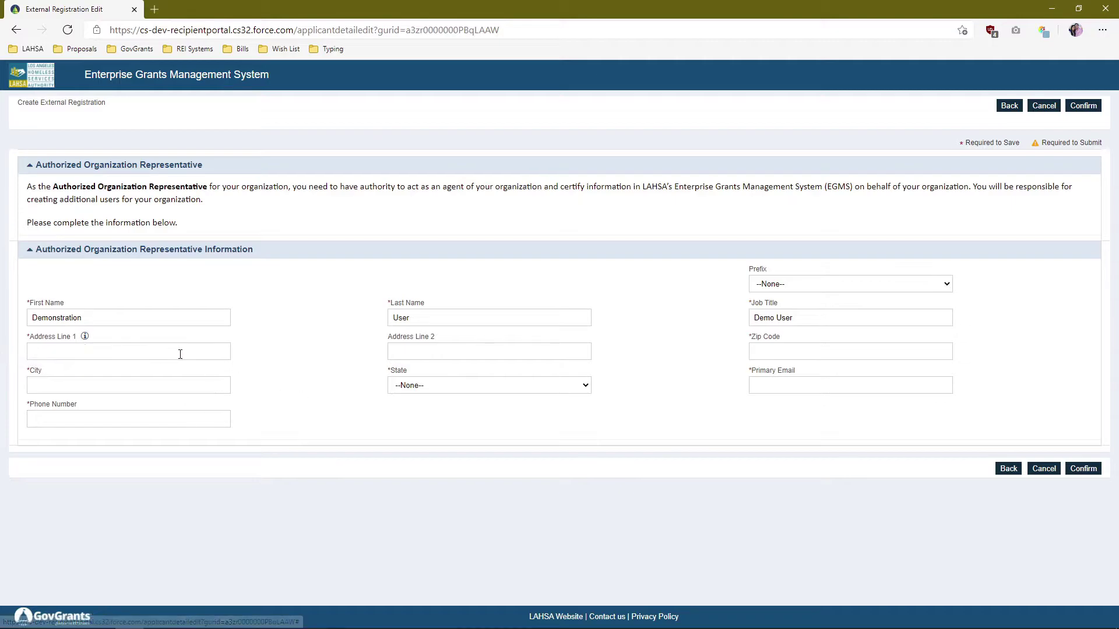
Step: Fill in the representative's street address, zip code, city and state, correcting typos
click(180, 352)
text(123 Test St)
key(BackSpace)
key(BackSpace)
key(BackSpace)
key(BackSpace)
key(BackSpace)
key(BackSpace)
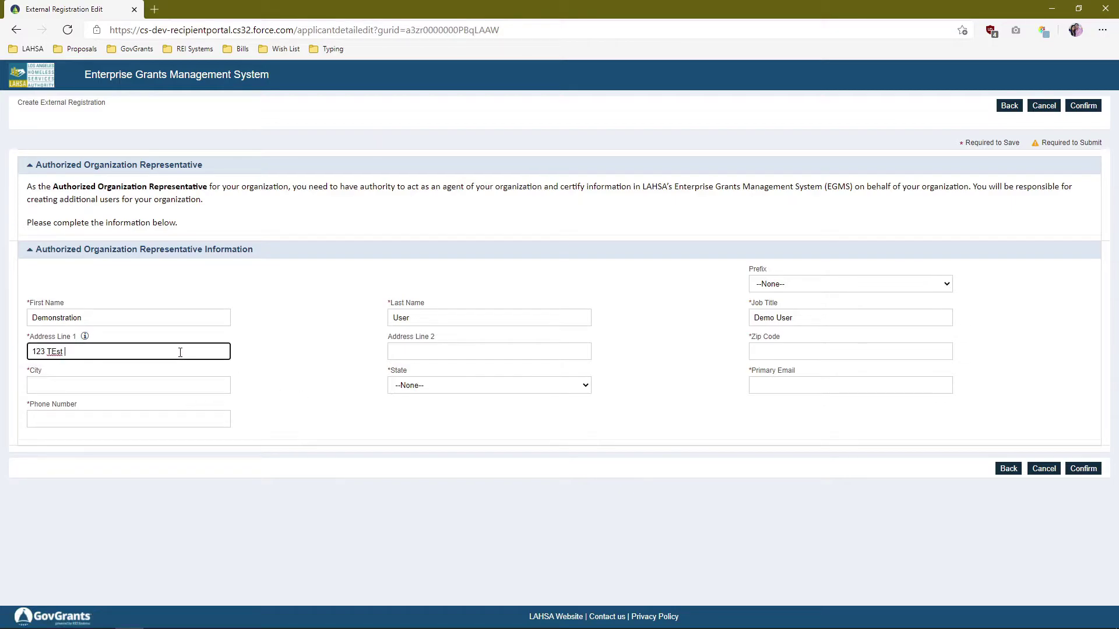
text(est Street)
key(Tab)
key(Tab)
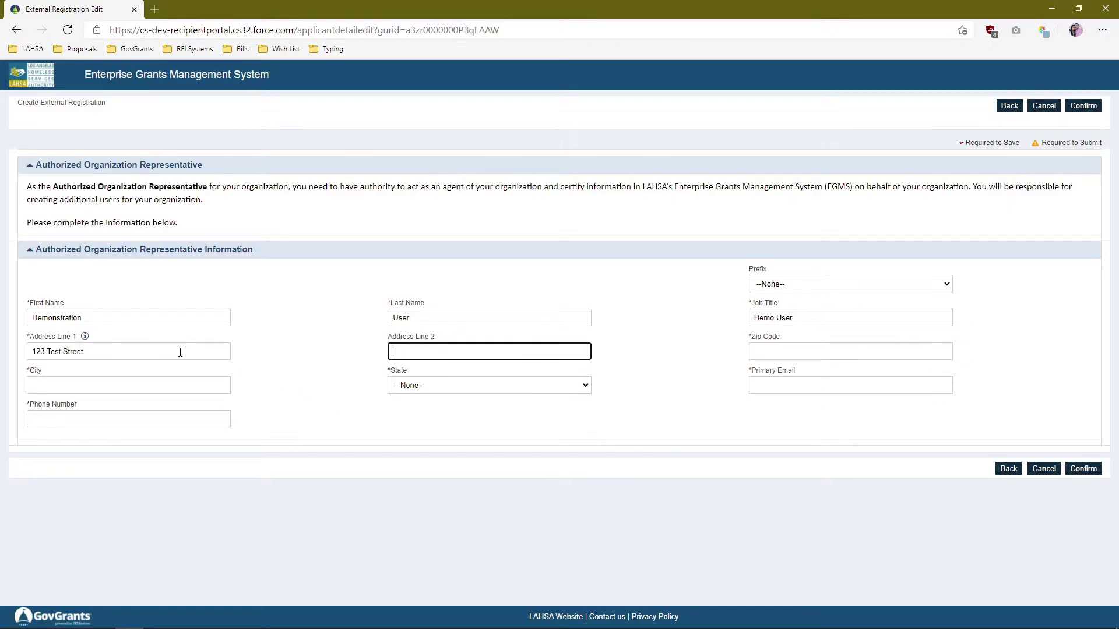
text(90001)
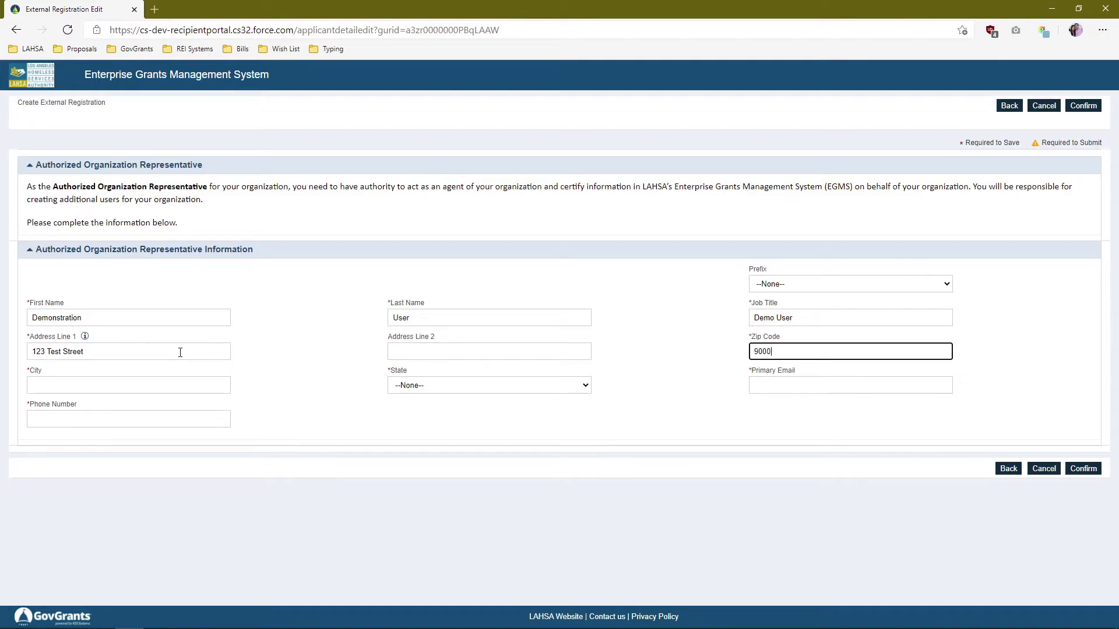
click(93, 386)
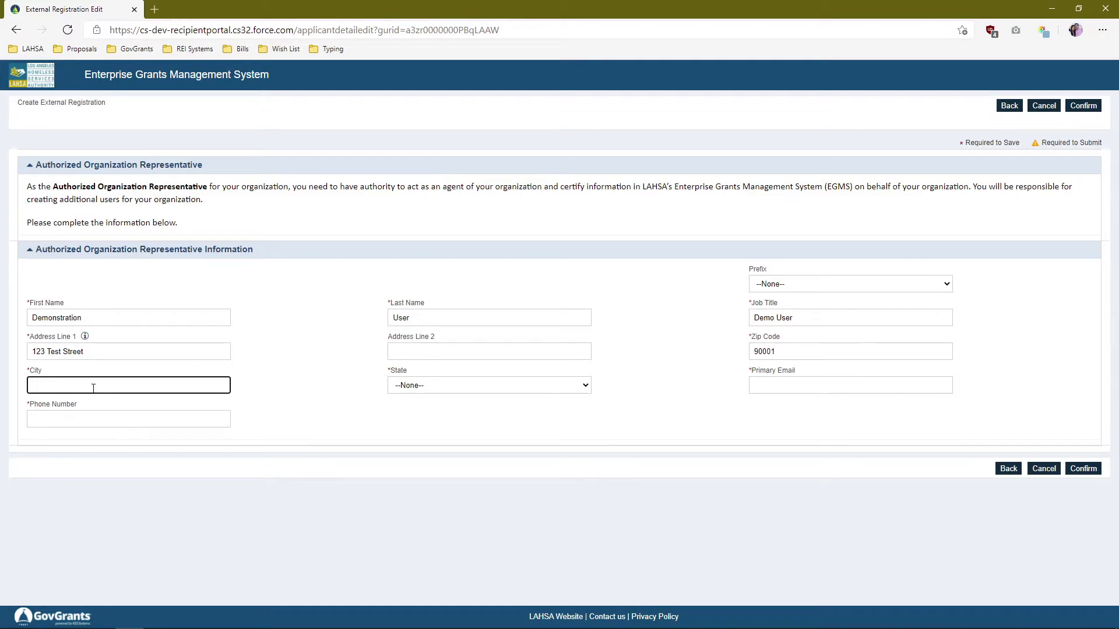
text(Los Angeles)
key(Tab)
key(c)
key(Tab)
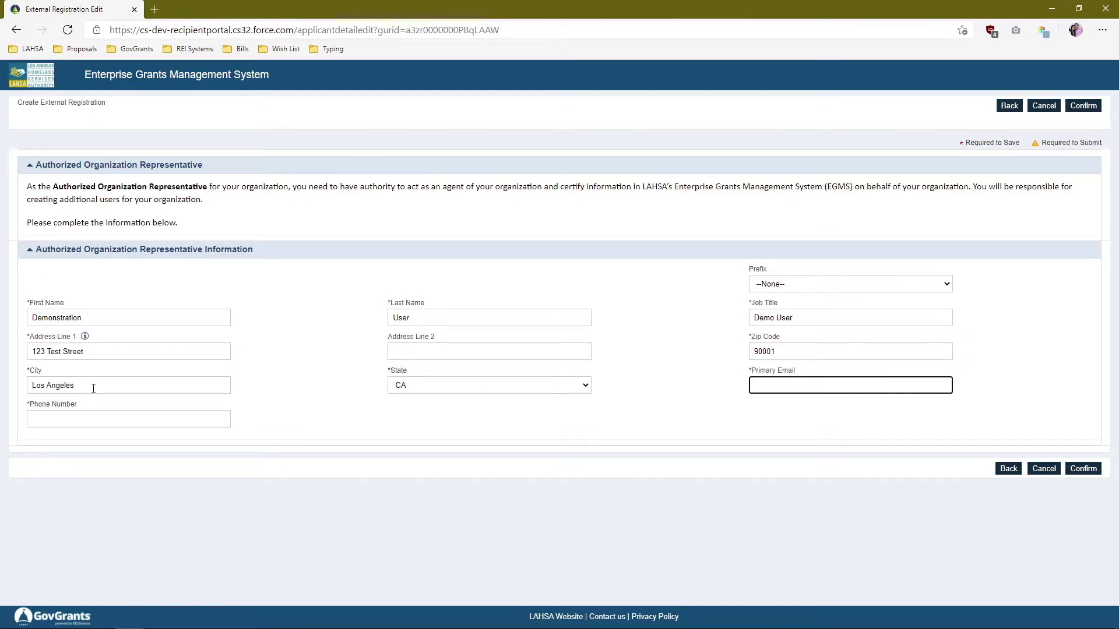
Step: Enter the representative's YOPmail email address and phone number, then confirm the form
click(117, 423)
text(55)
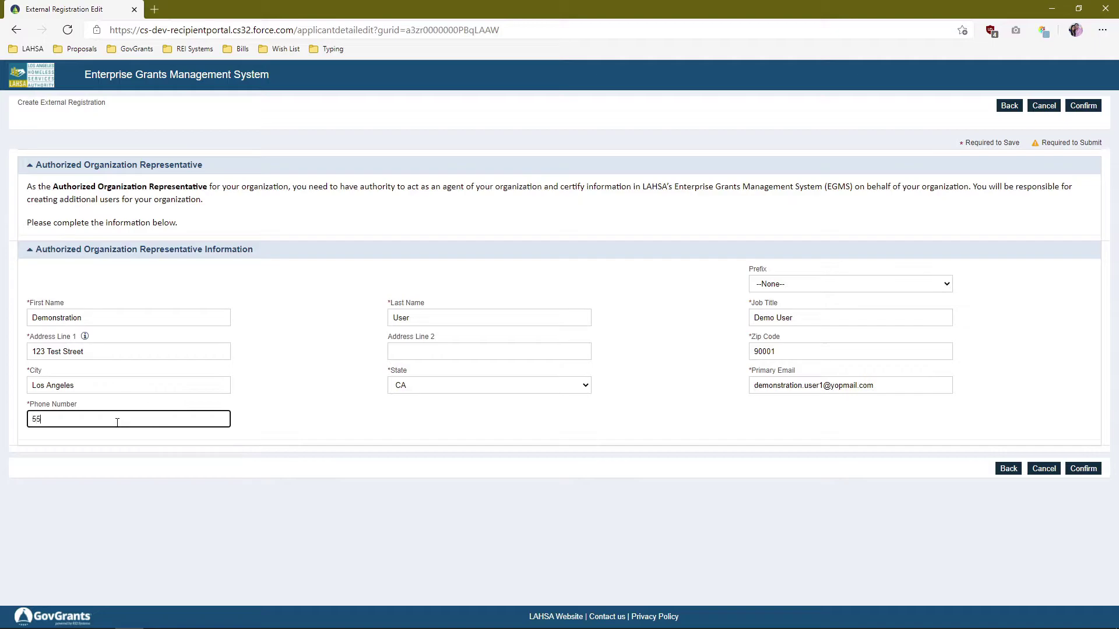
text(5) 123-1233123)
click(208, 519)
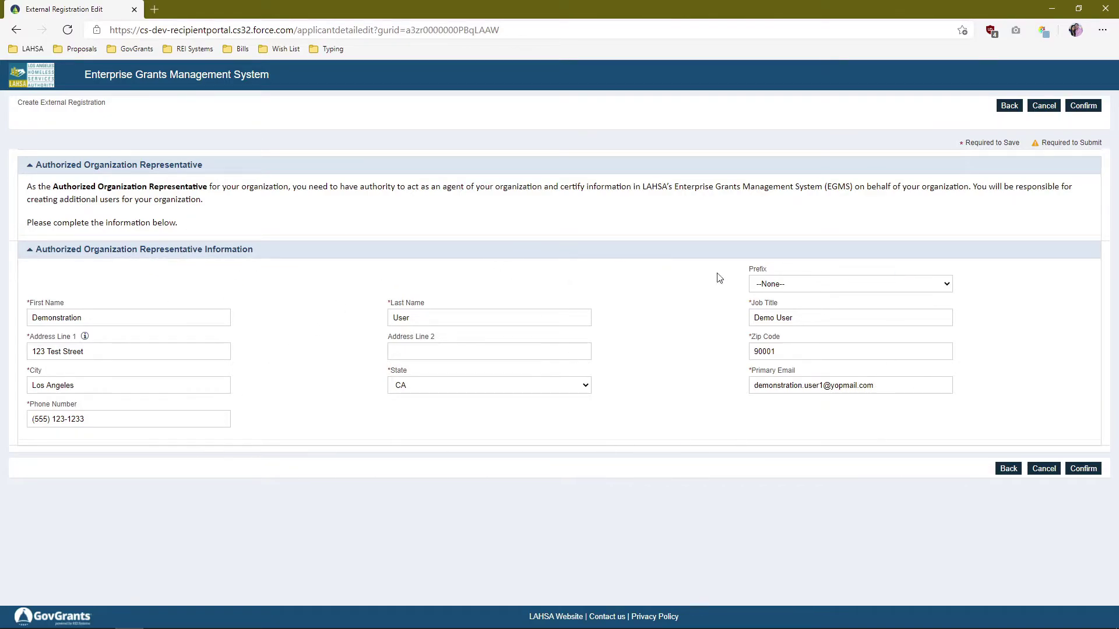
click(1082, 468)
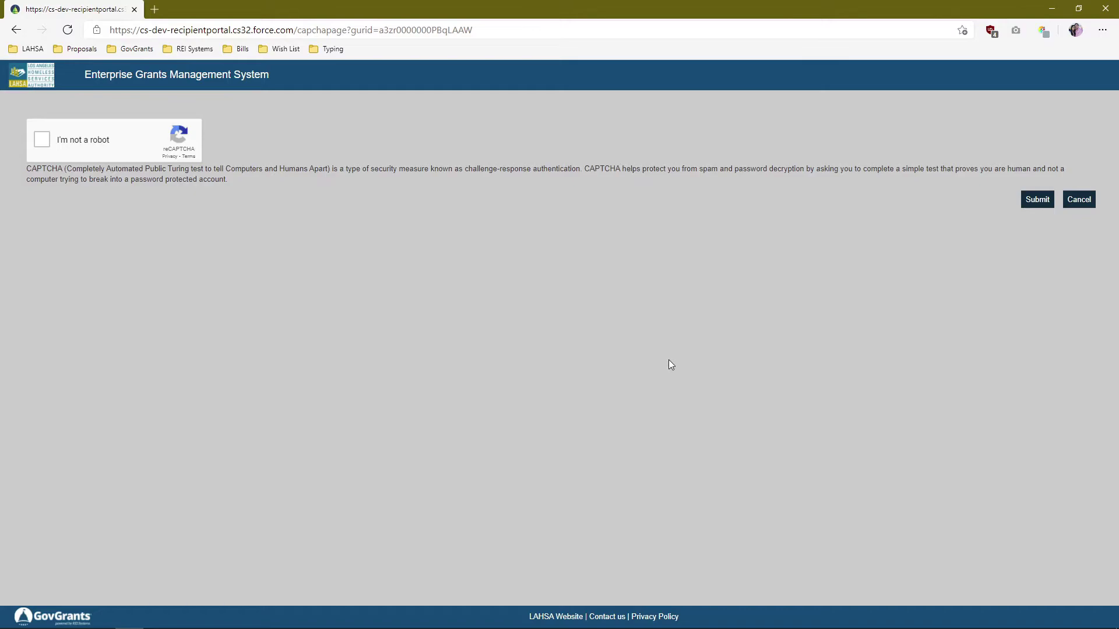
Step: Tick the 'I'm not a robot' reCAPTCHA and submit the registration
click(43, 143)
click(1037, 199)
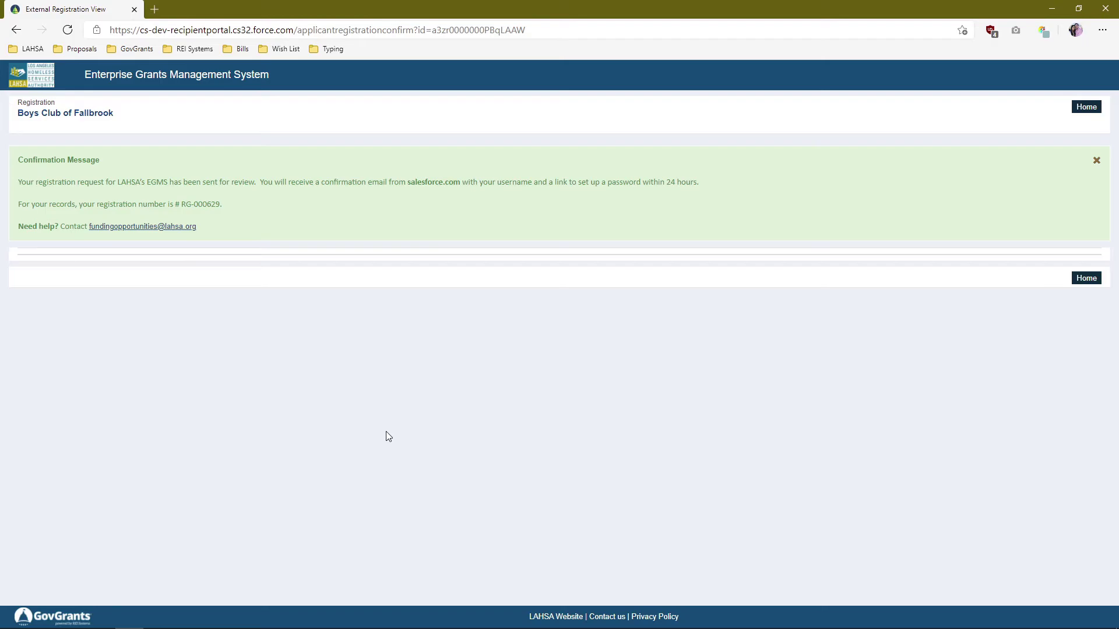
Step: Open a new browser tab beside the registration confirmation page
click(154, 10)
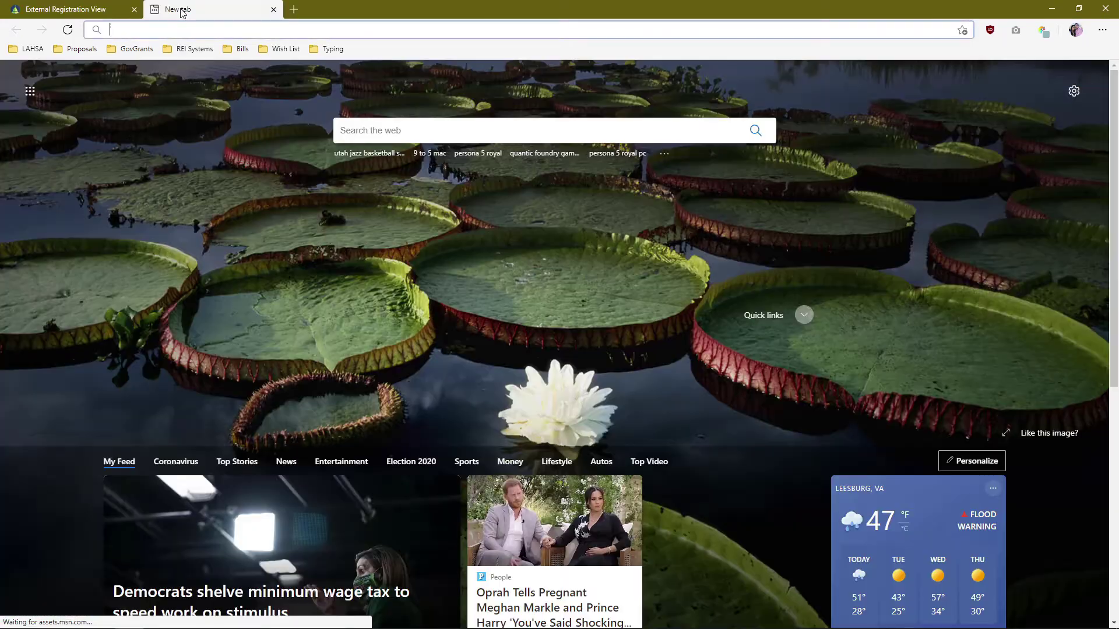
Step: Go to yopmail.com and open the representative's disposable inbox
click(172, 30)
text(yopmail.com)
key(Return)
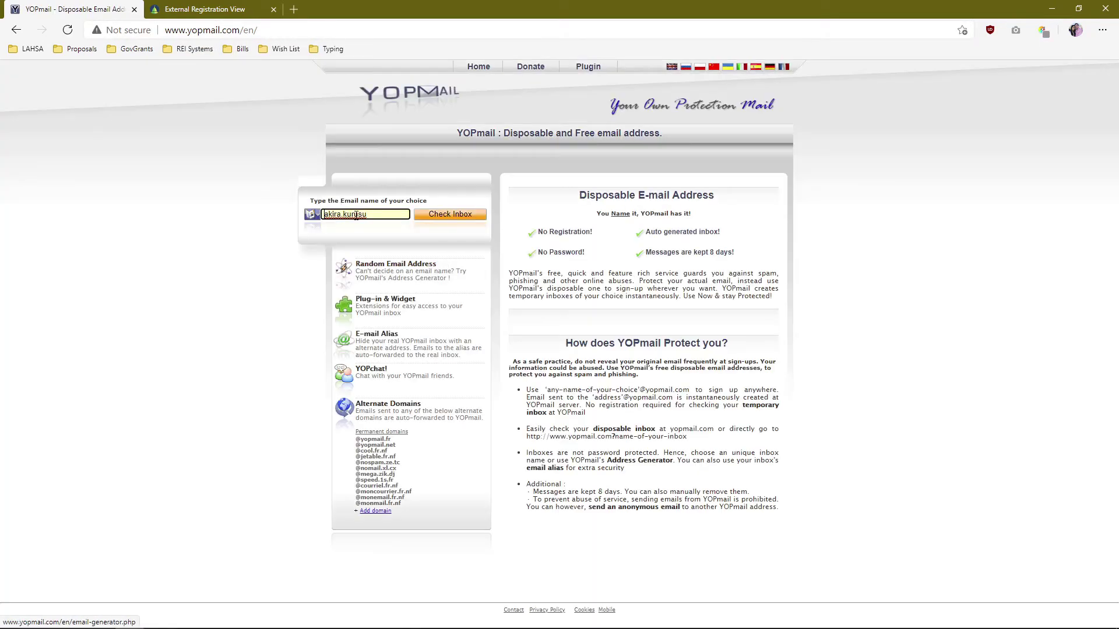
click(356, 215)
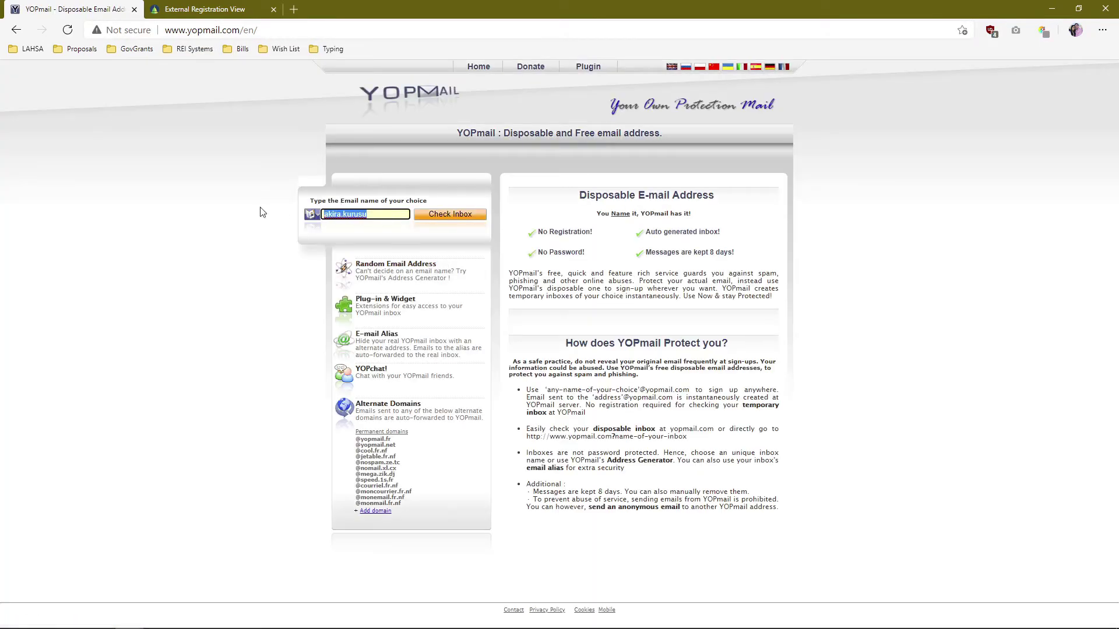
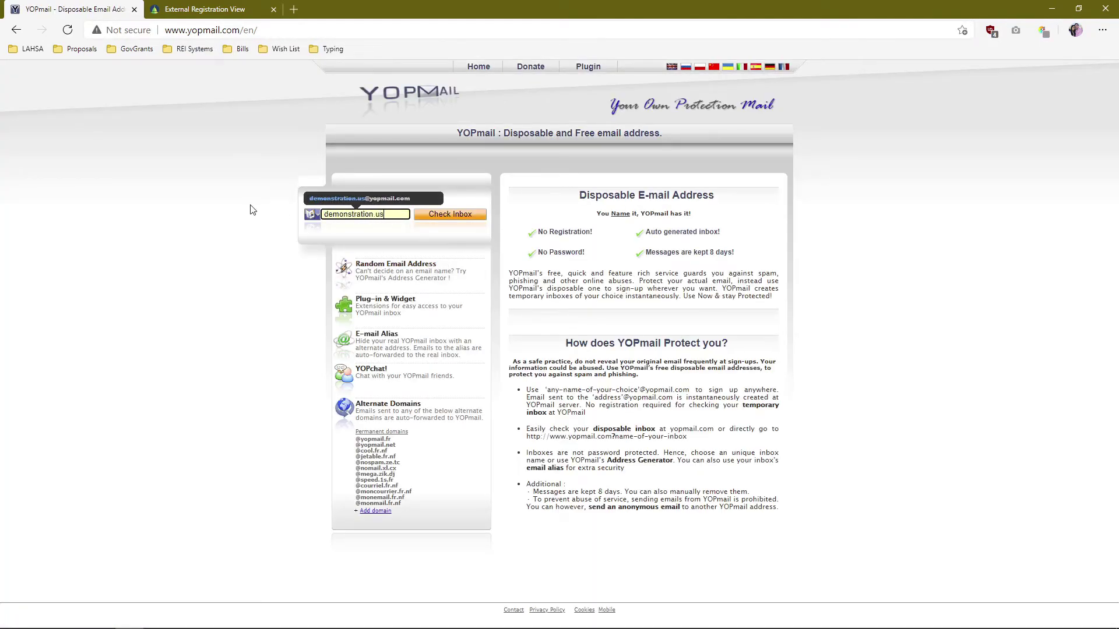
key(Return)
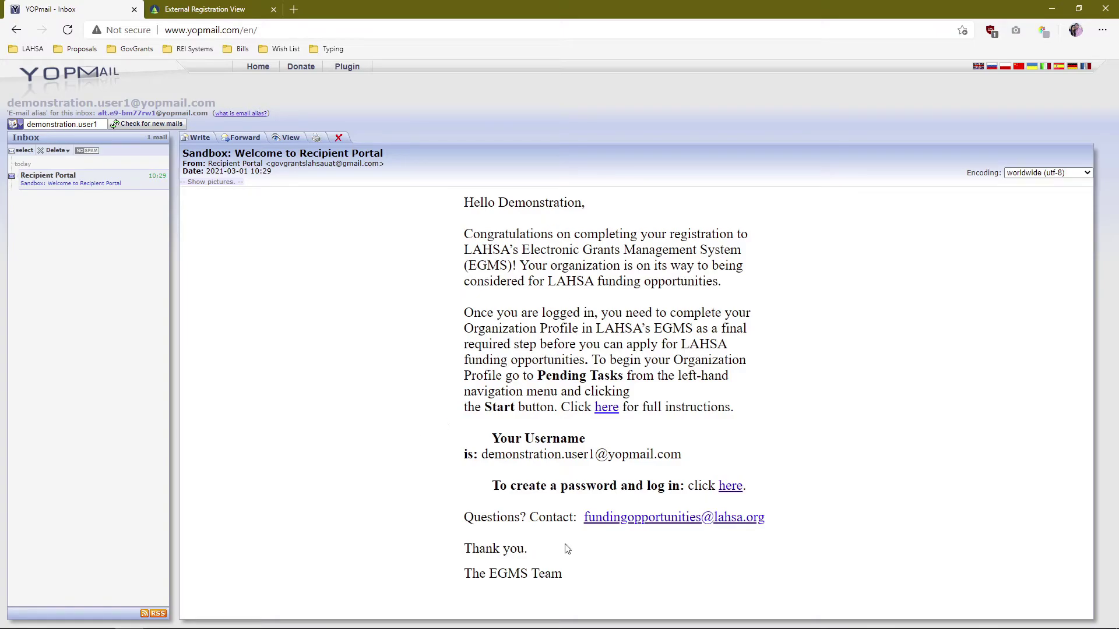
Step: Follow the emailed password link and enter the new password in both fields
click(731, 488)
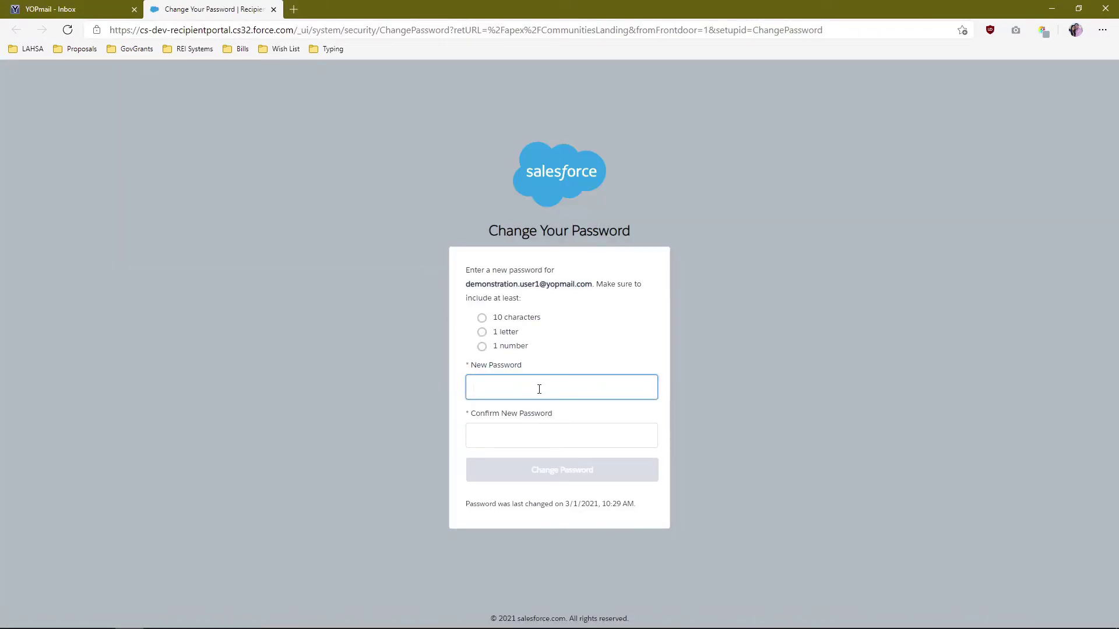
text(Passw)
key(BackSpace)
key(BackSpace)
key(BackSpace)
key(BackSpace)
key(BackSpace)
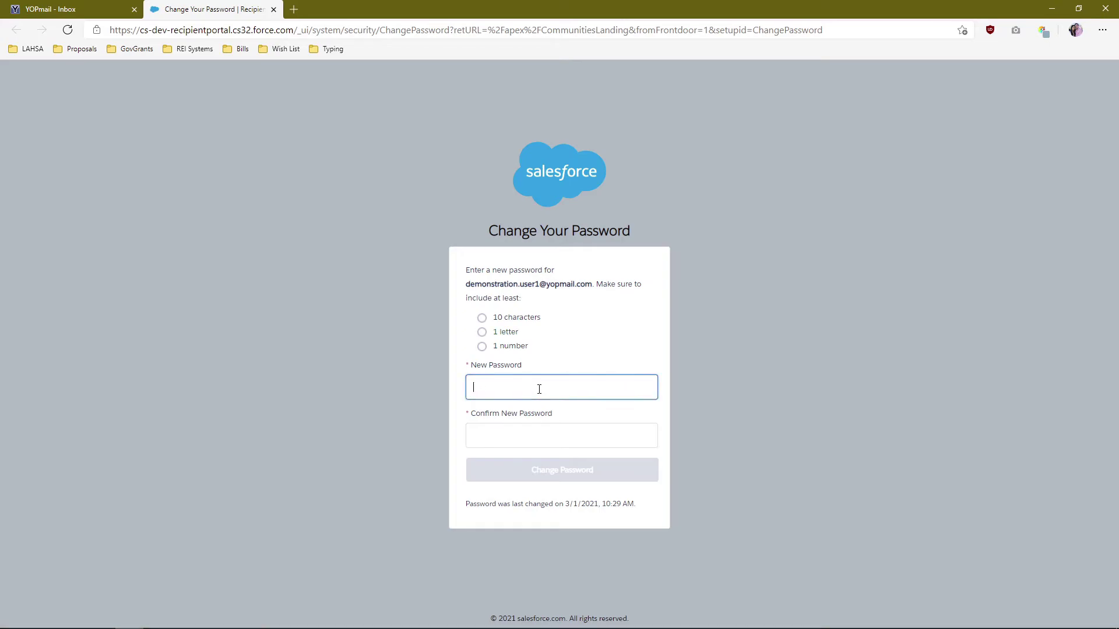
key(Tab)
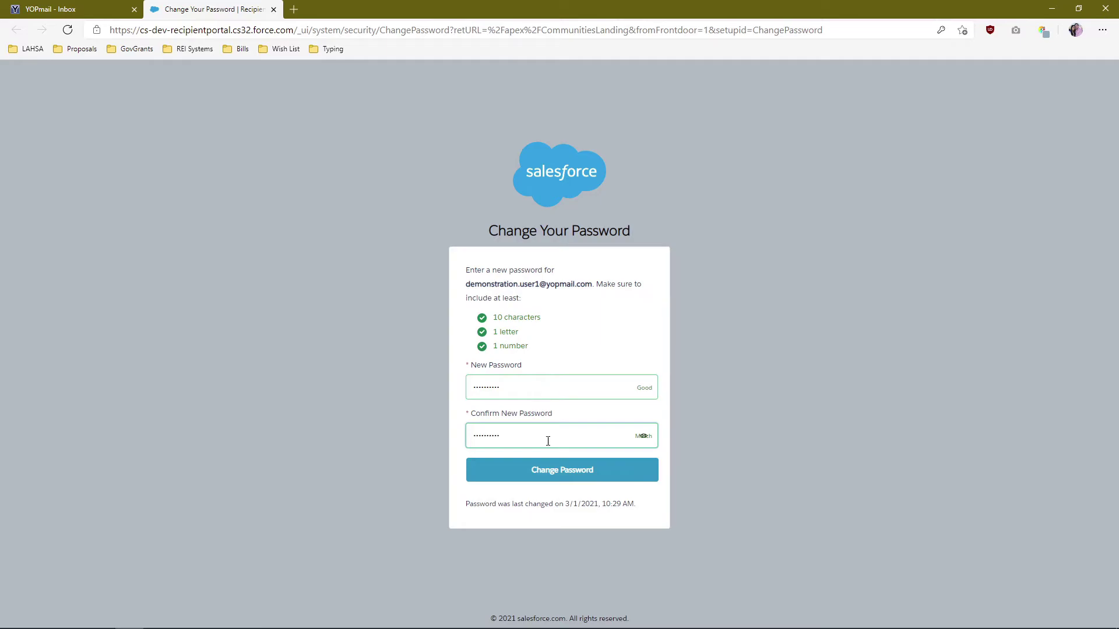
Step: Save the new password to log in, and check the account menu on Recipient Home
click(569, 470)
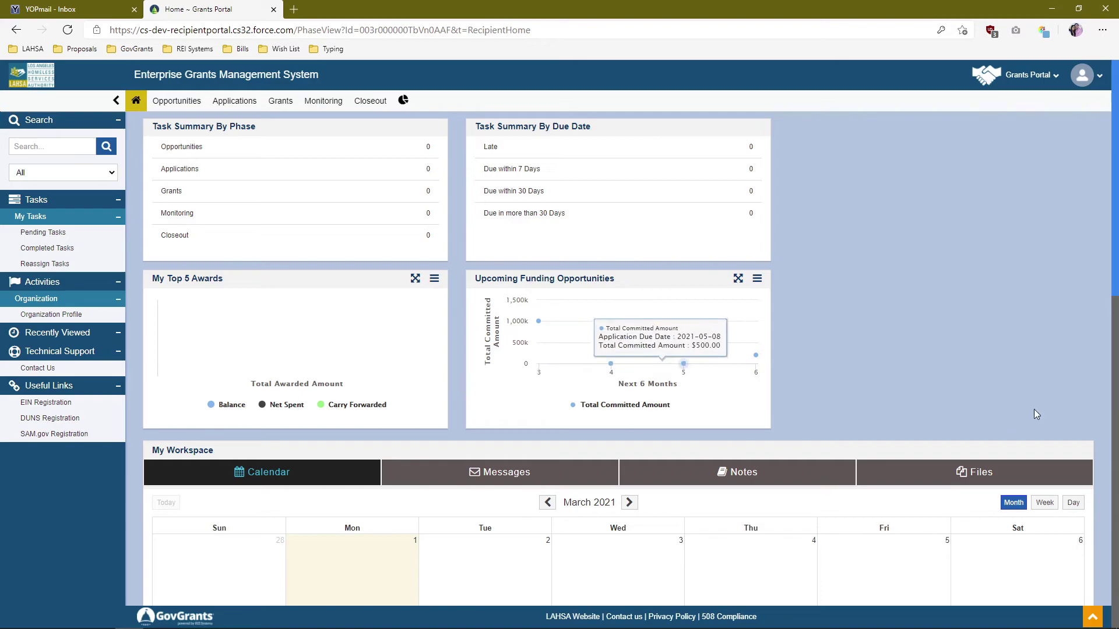
click(1083, 75)
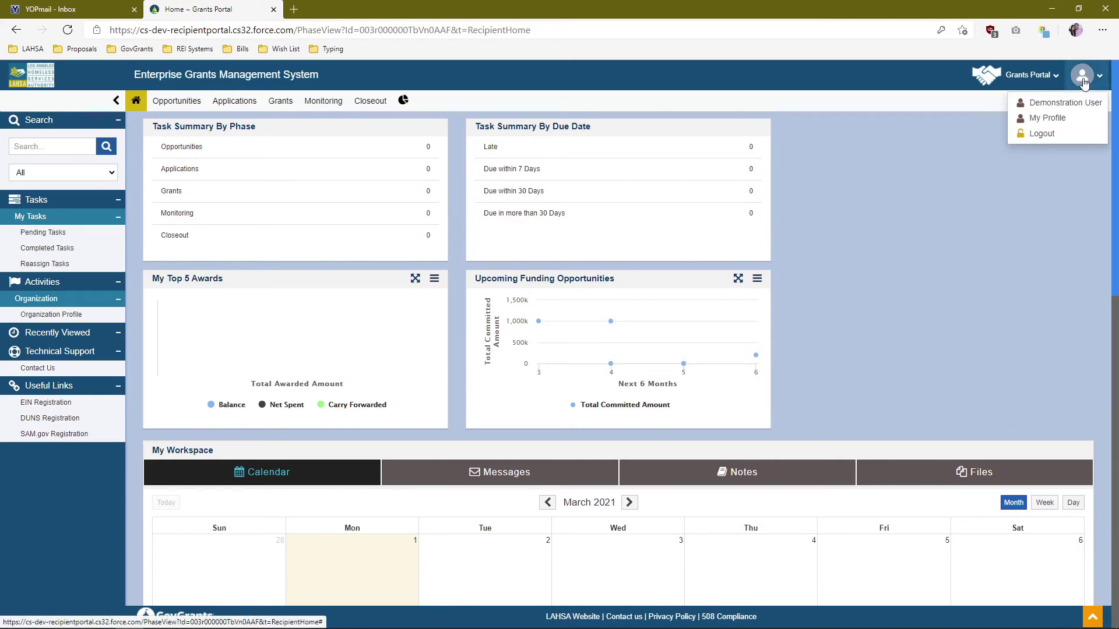
click(943, 211)
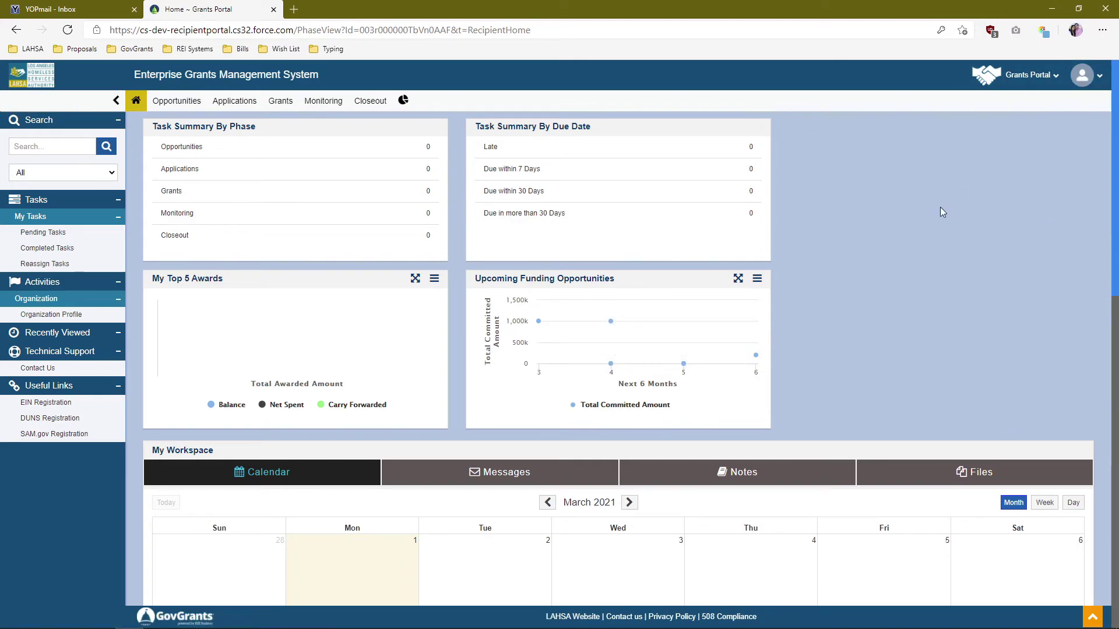